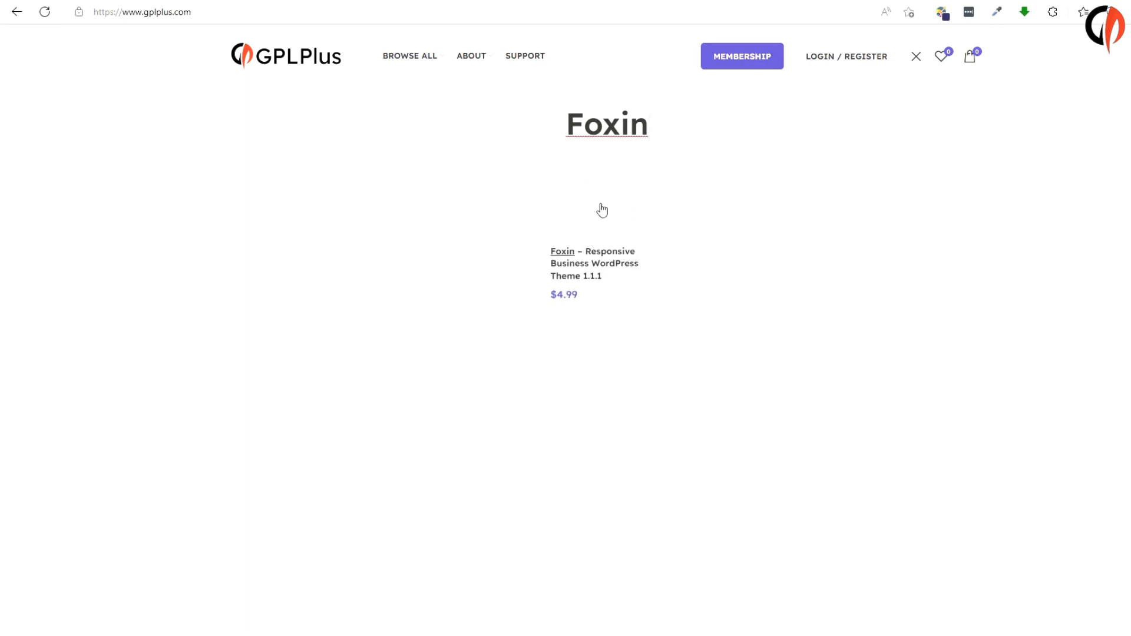
# Open the product page of the Foxin – Responsive Business WordPress Theme 1.1.1 and review its details.
pyautogui.click(599, 205)
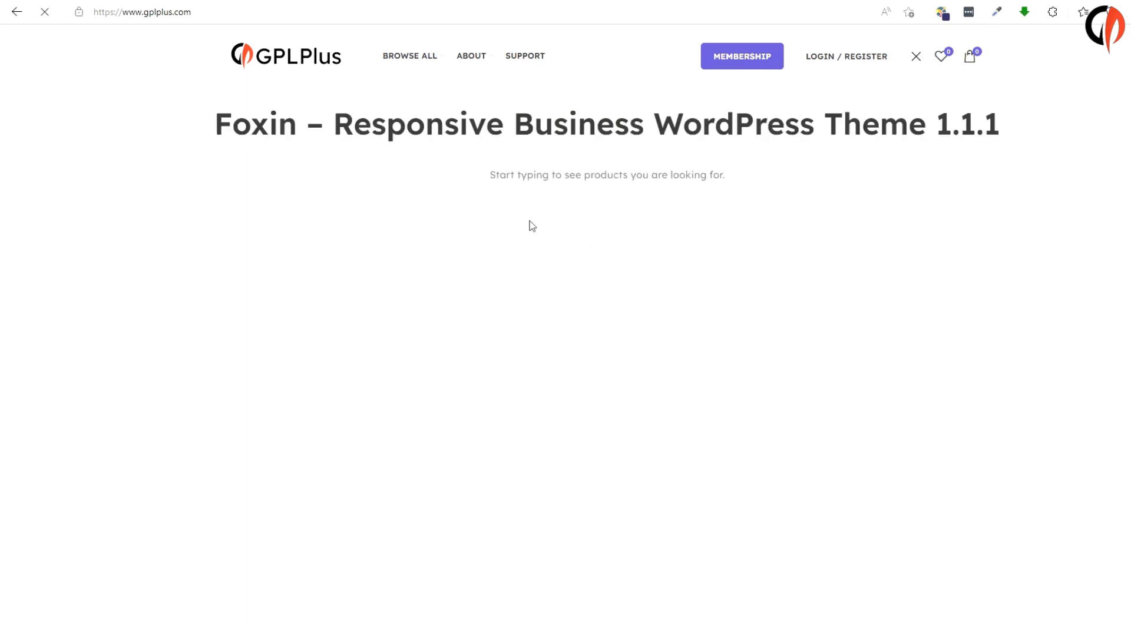
pyautogui.scroll(-2, 637, 110)
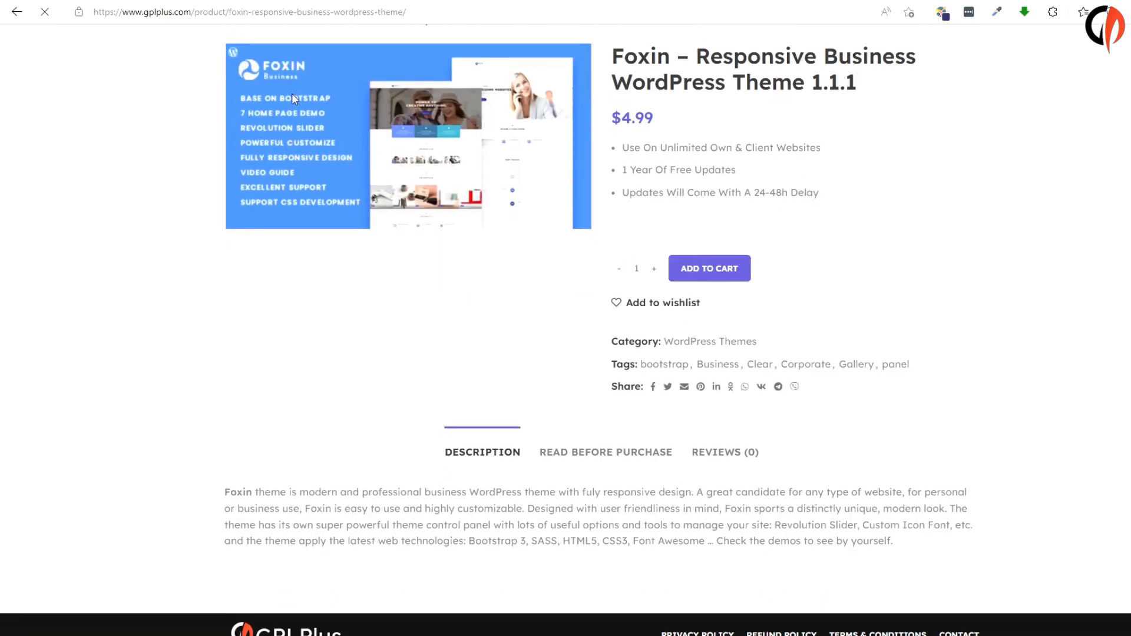
pyautogui.scroll(2, 291, 93)
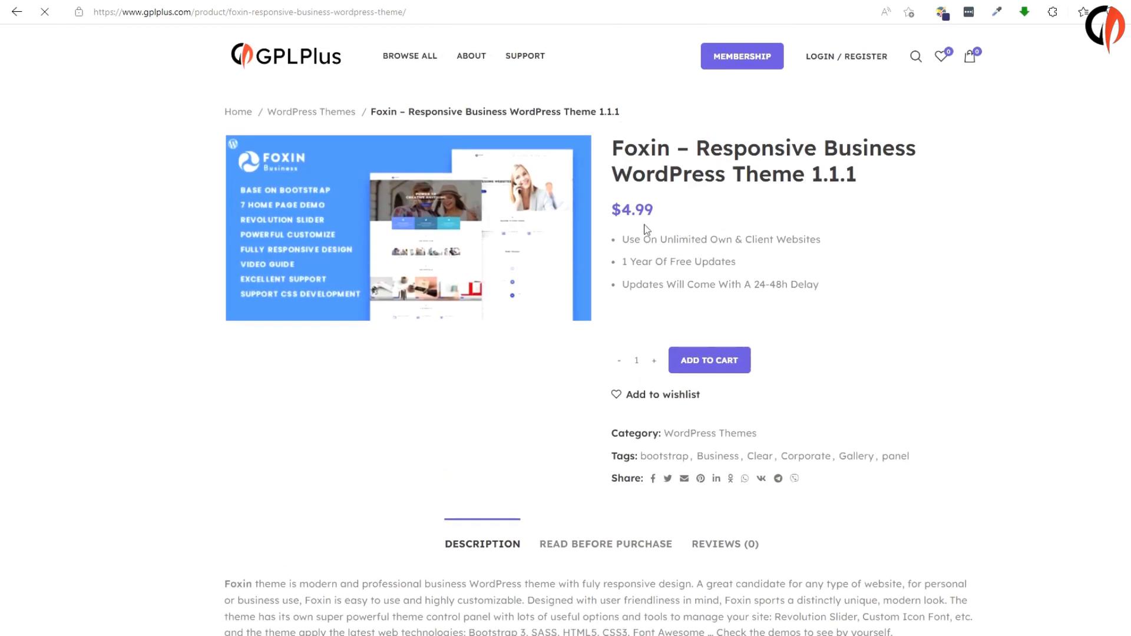
pyautogui.scroll(-2, 646, 229)
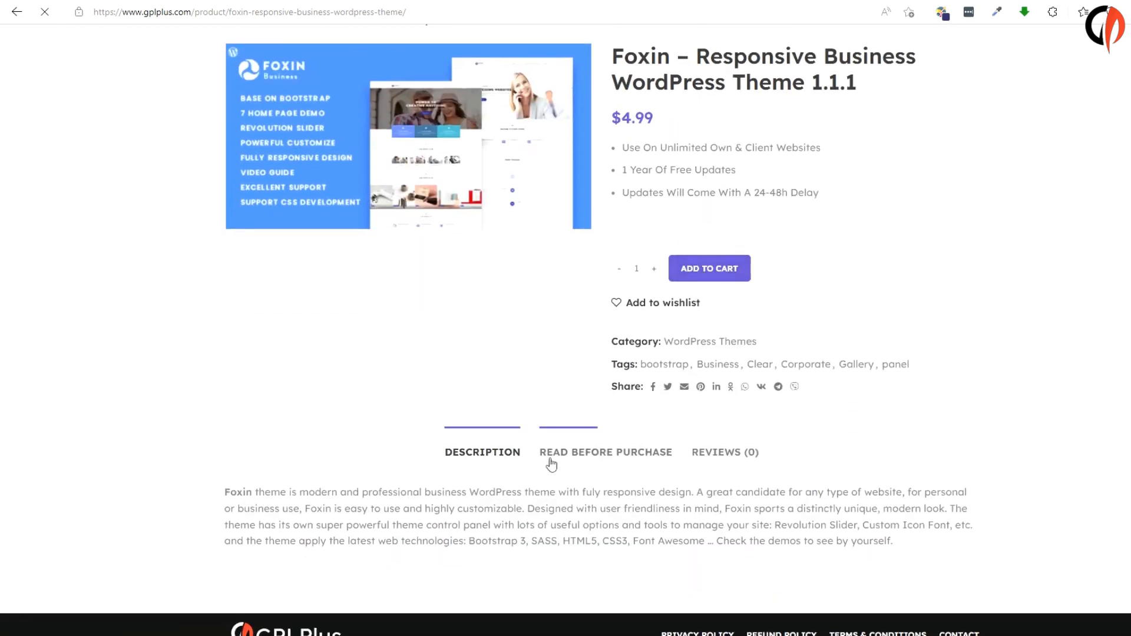
# In File Explorer, extract the foxin-responsive-business-wordpress-theme-v.1.1.1 archive on the Desktop, open the extracted folder and select foxin_theme.
pyautogui.click(816, 441)
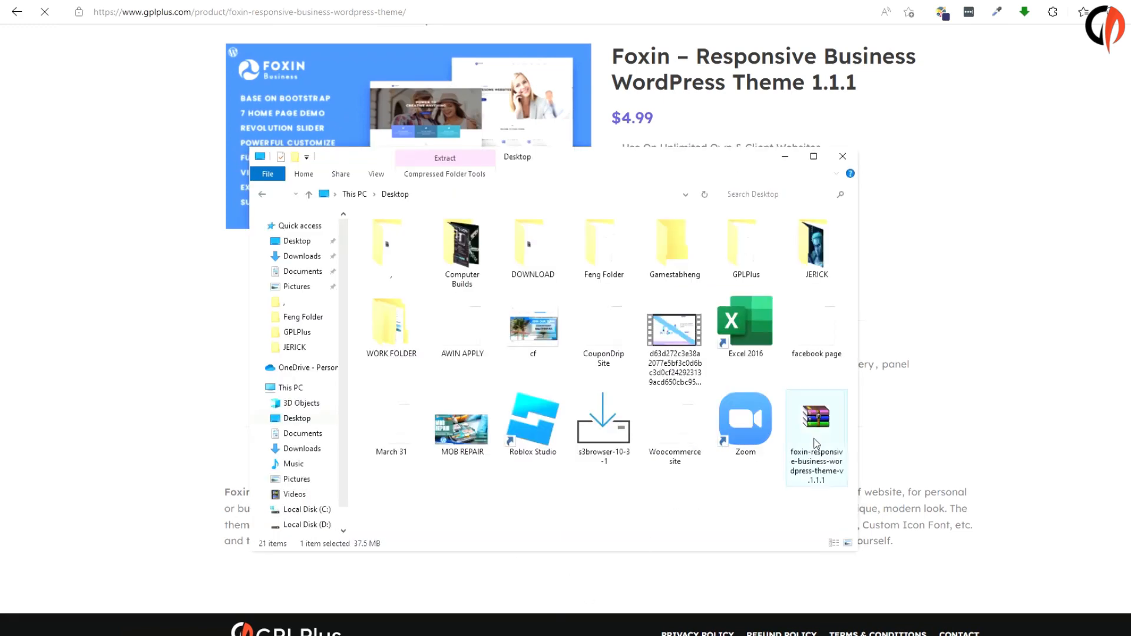
pyautogui.rightClick(809, 428)
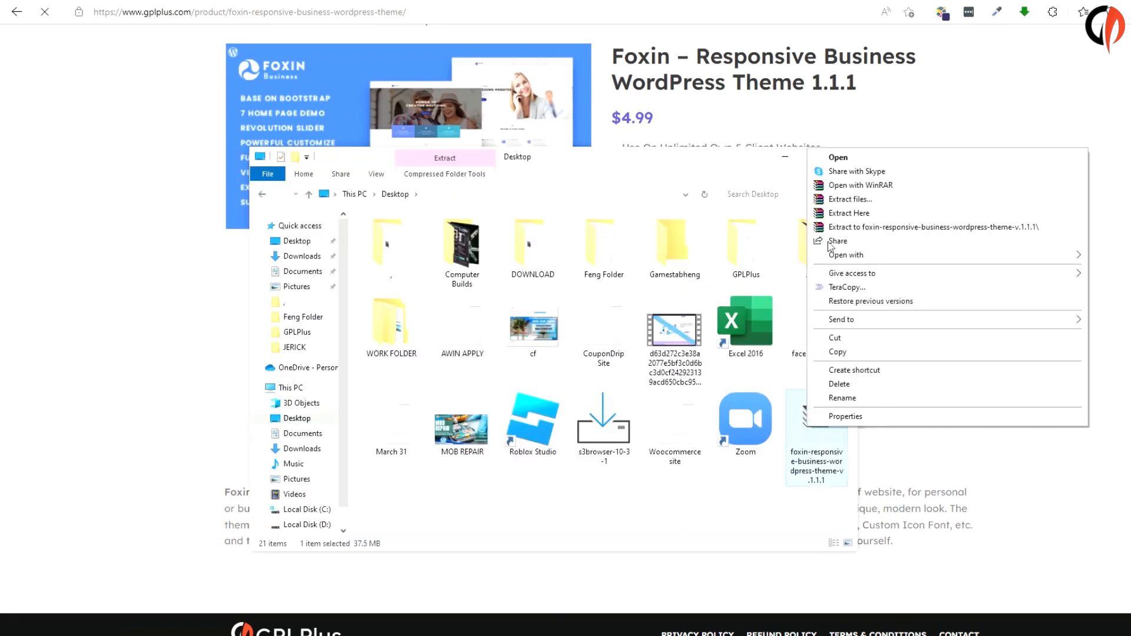
pyautogui.click(834, 200)
pyautogui.click(643, 445)
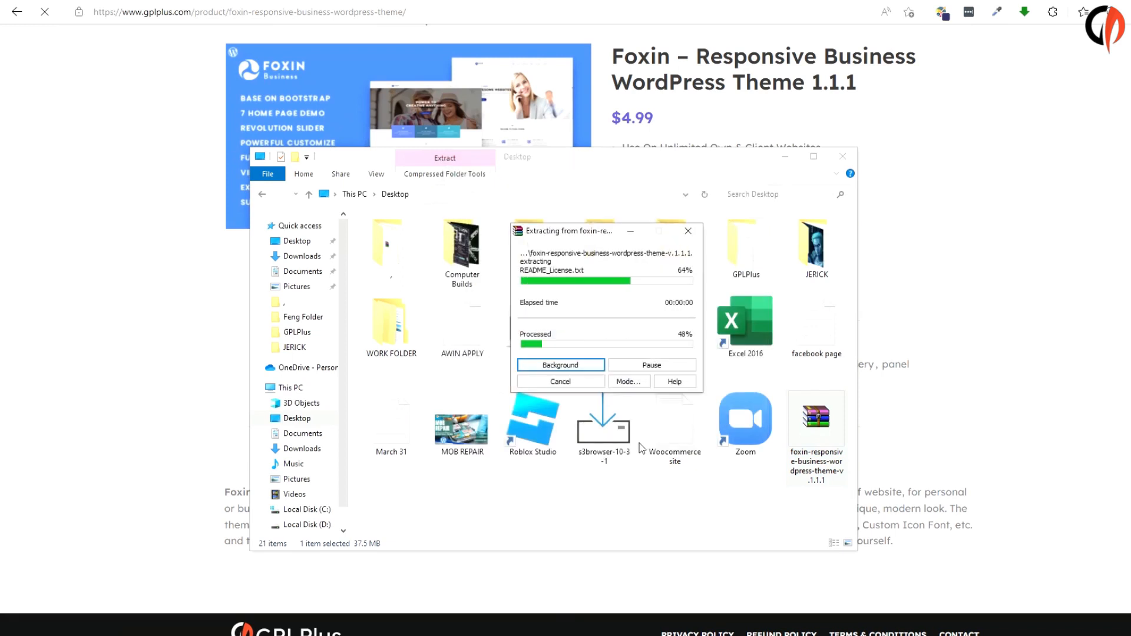
pyautogui.click(696, 221)
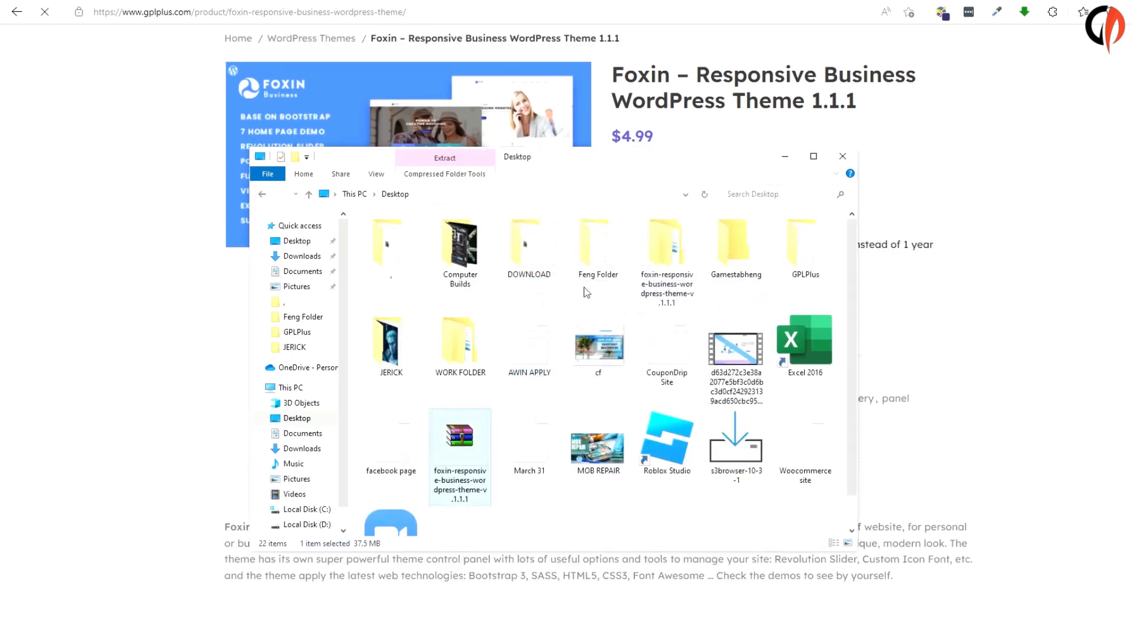
pyautogui.doubleClick(663, 253)
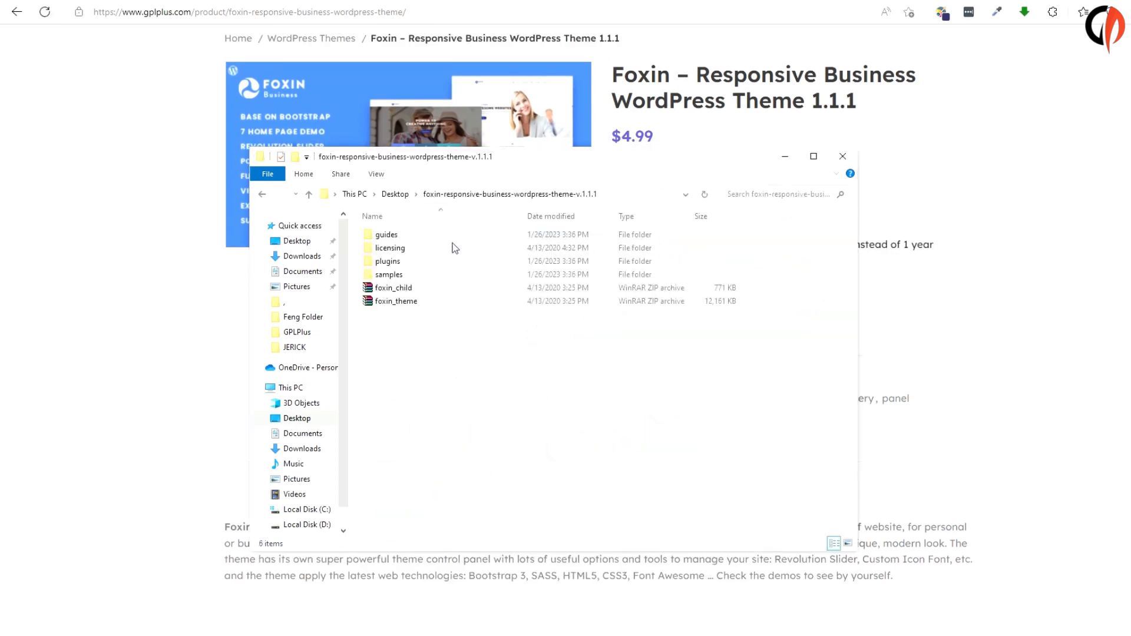
pyautogui.click(406, 301)
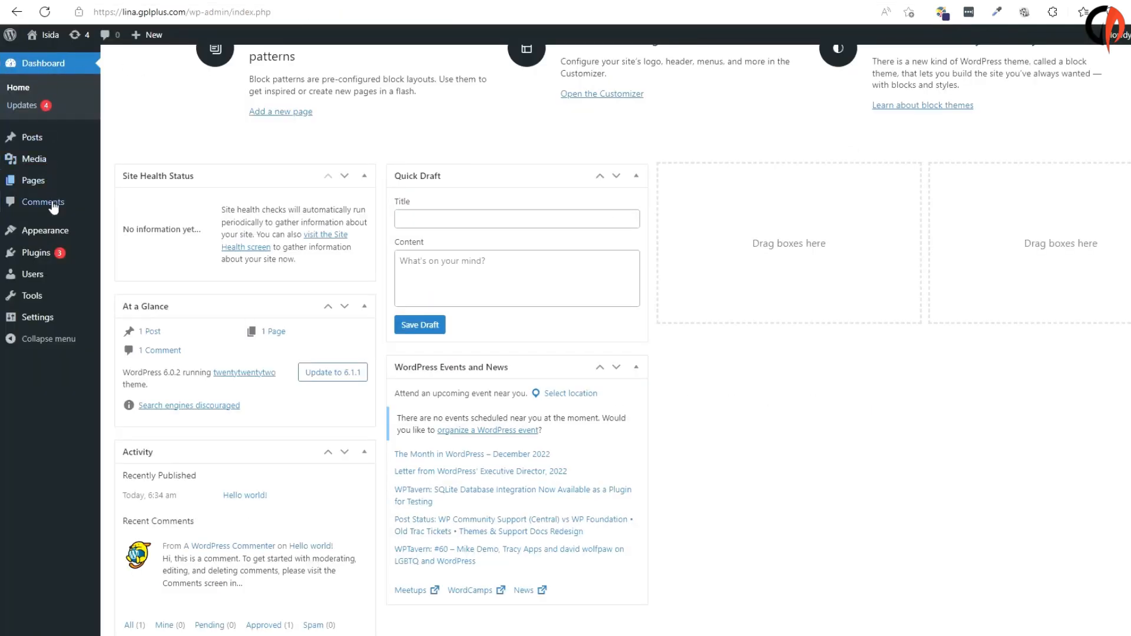
# In the WordPress admin, open the upload form for adding a new theme from a zip file.
pyautogui.moveTo(66, 235)
pyautogui.click(130, 235)
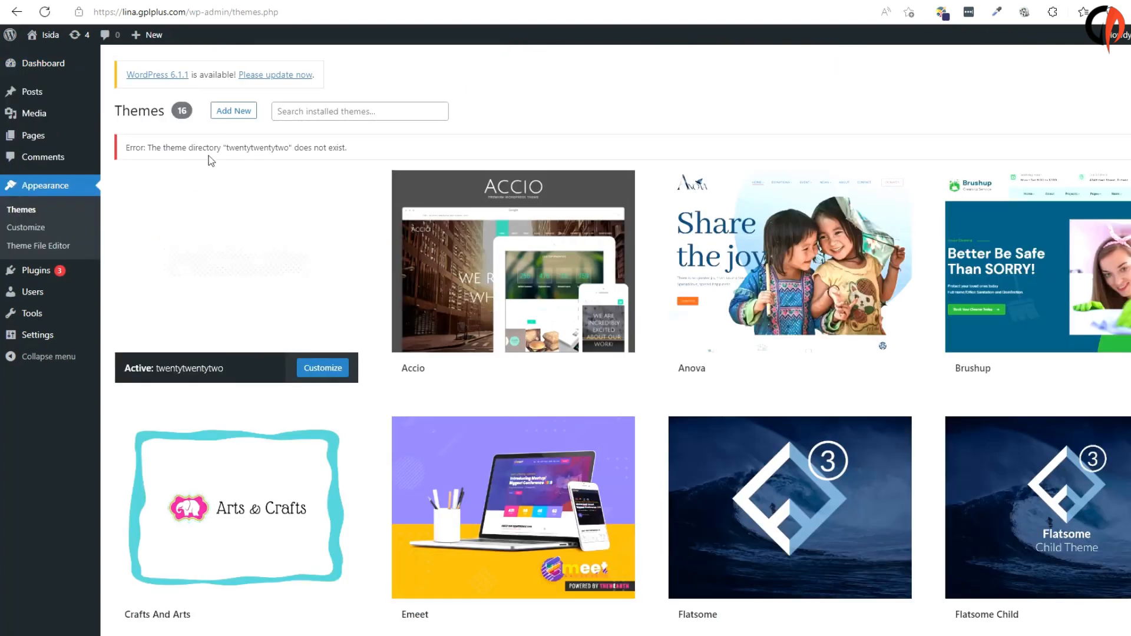
pyautogui.click(230, 112)
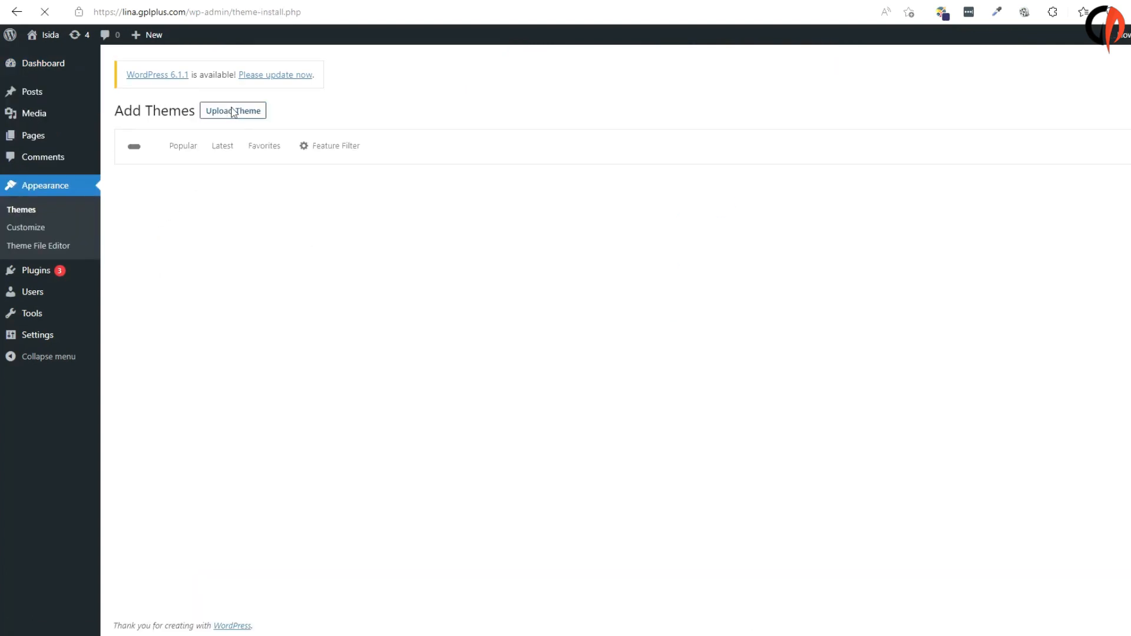
pyautogui.click(240, 113)
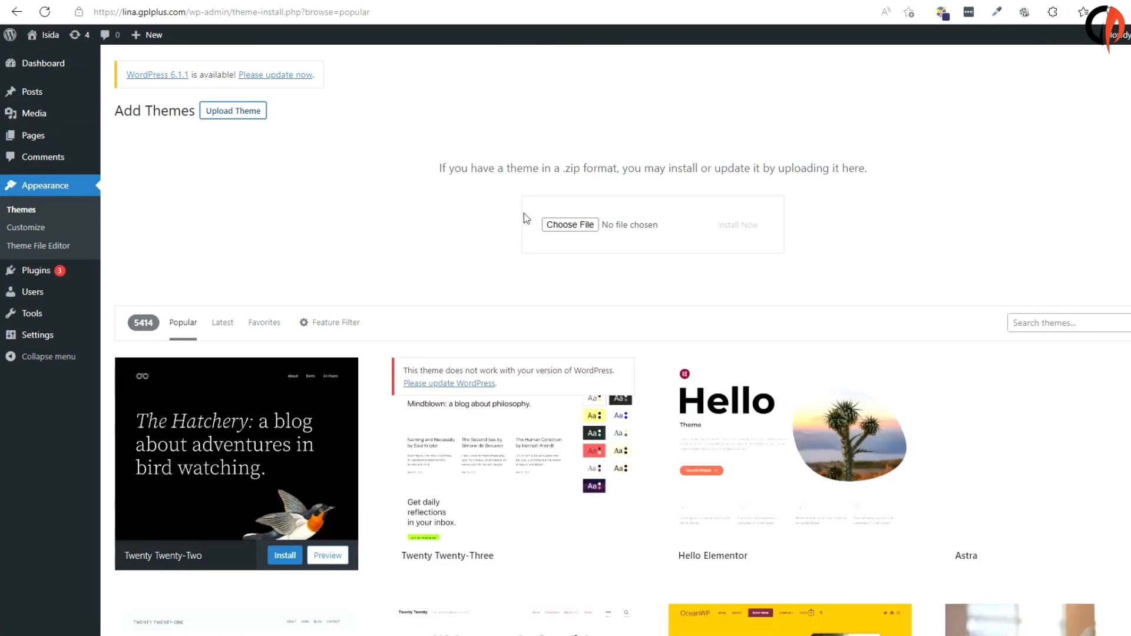
# Install the theme from foxin_theme in the extracted foxin-responsive-business-wordpress-theme-v.1.1.1 folder and activate it.
pyautogui.click(573, 225)
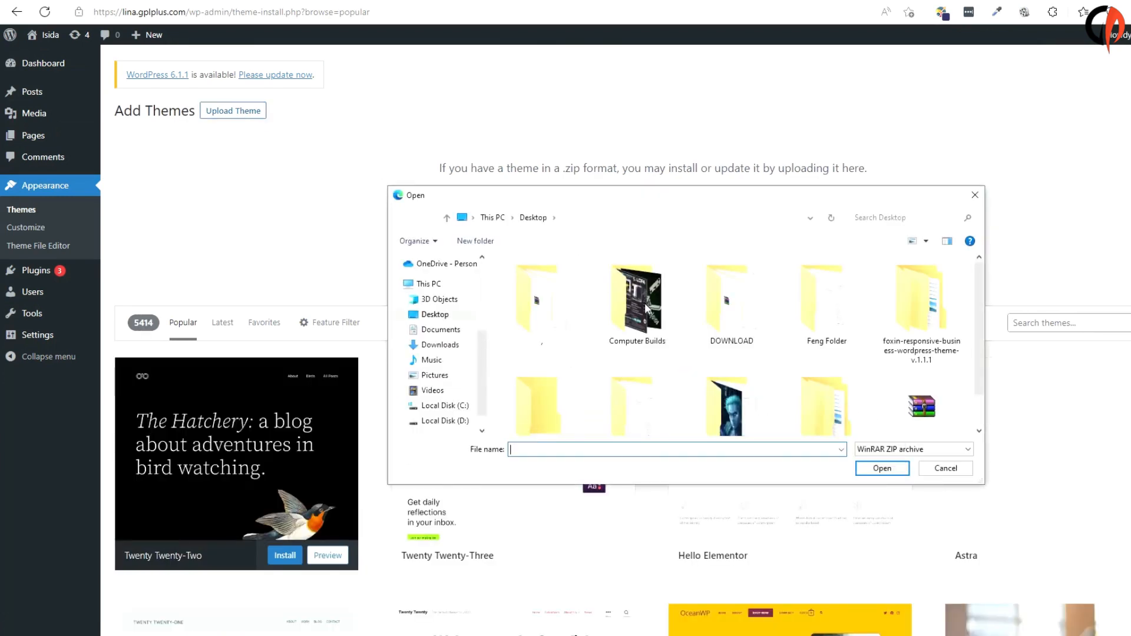
pyautogui.doubleClick(892, 327)
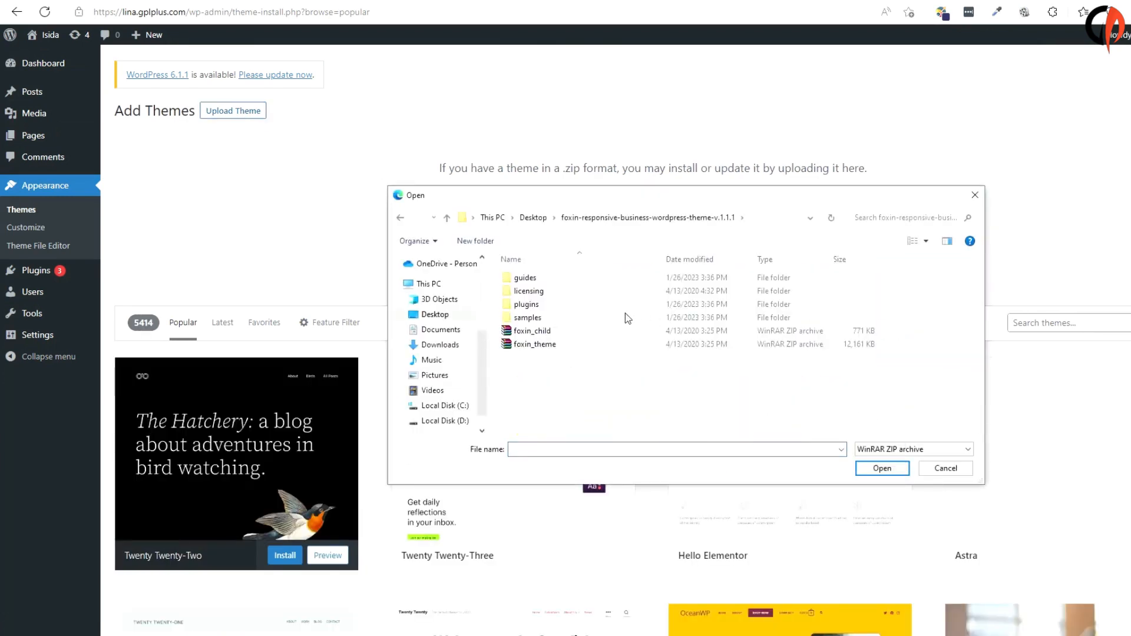
pyautogui.click(581, 330)
pyautogui.click(582, 344)
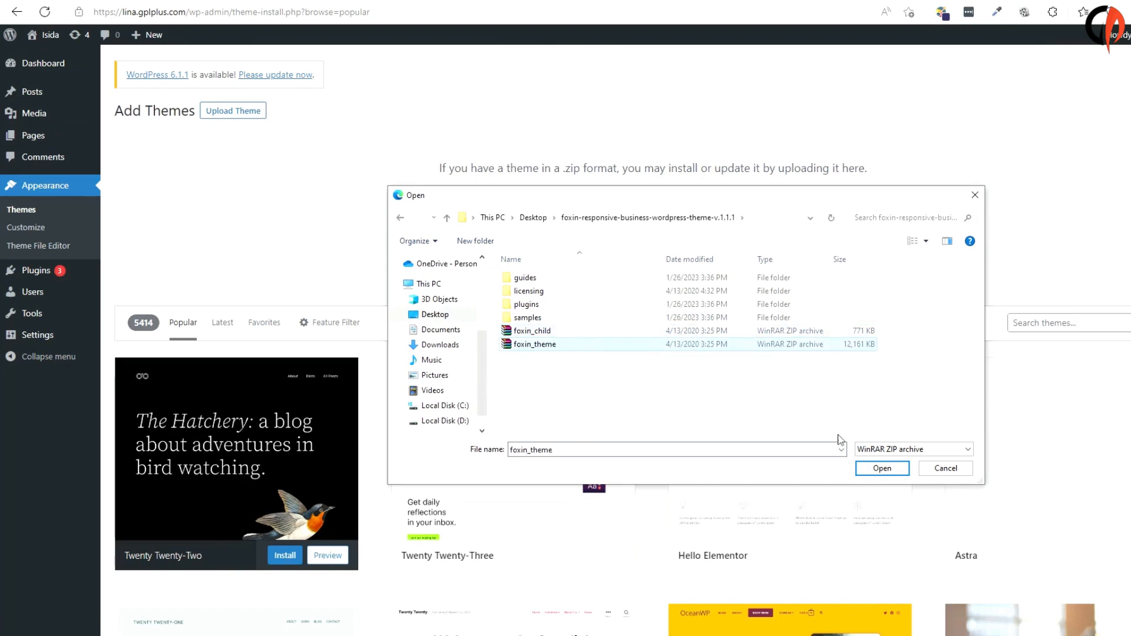
pyautogui.click(887, 473)
pyautogui.click(734, 228)
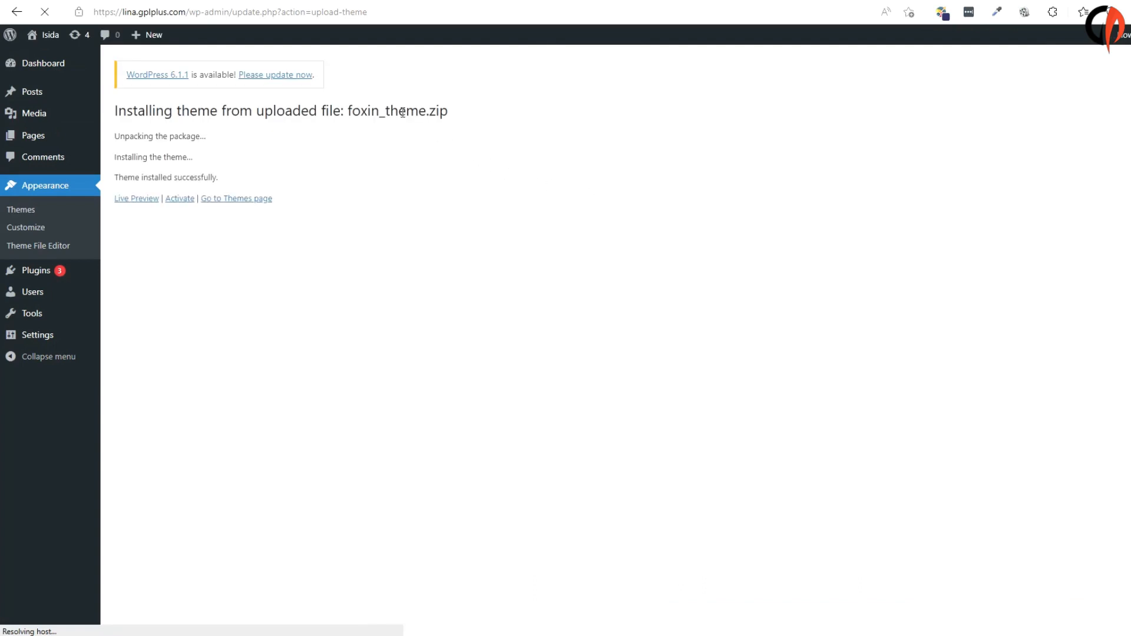
pyautogui.click(179, 198)
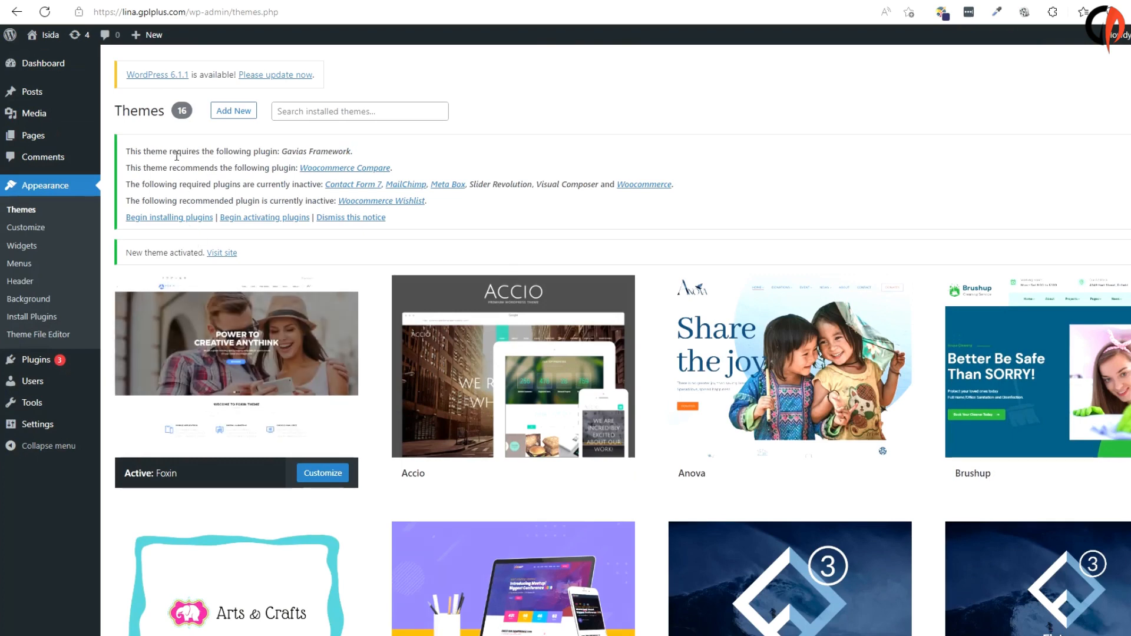
# Install the missing theme plugins Gavias Framework and Woocommerce Compare together as a bulk action.
pyautogui.click(171, 218)
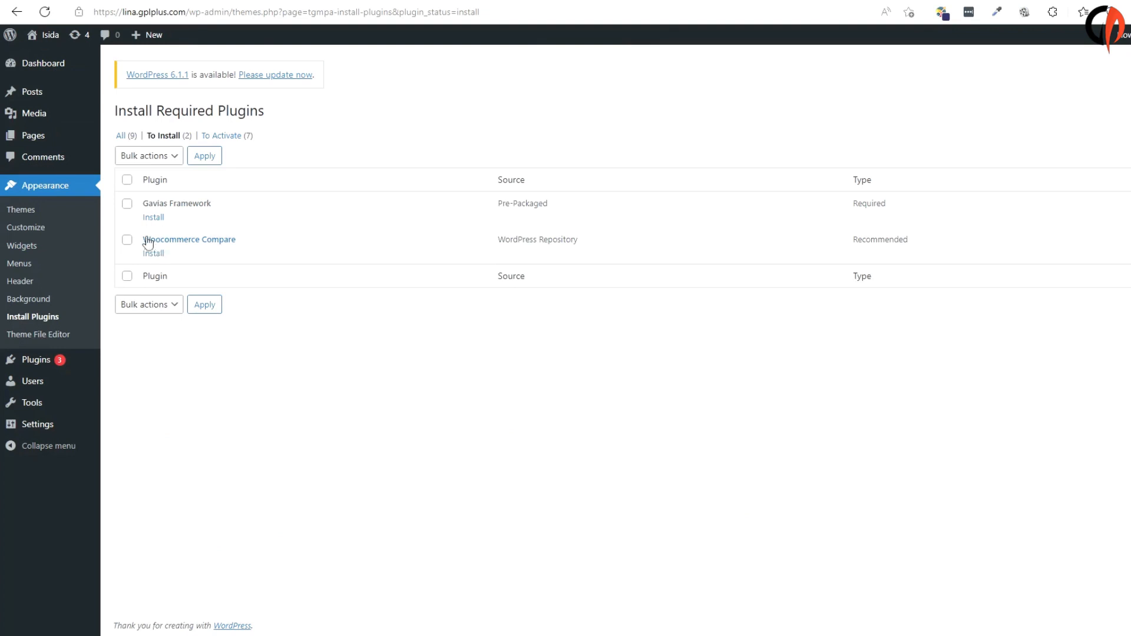
pyautogui.click(127, 180)
pyautogui.click(148, 155)
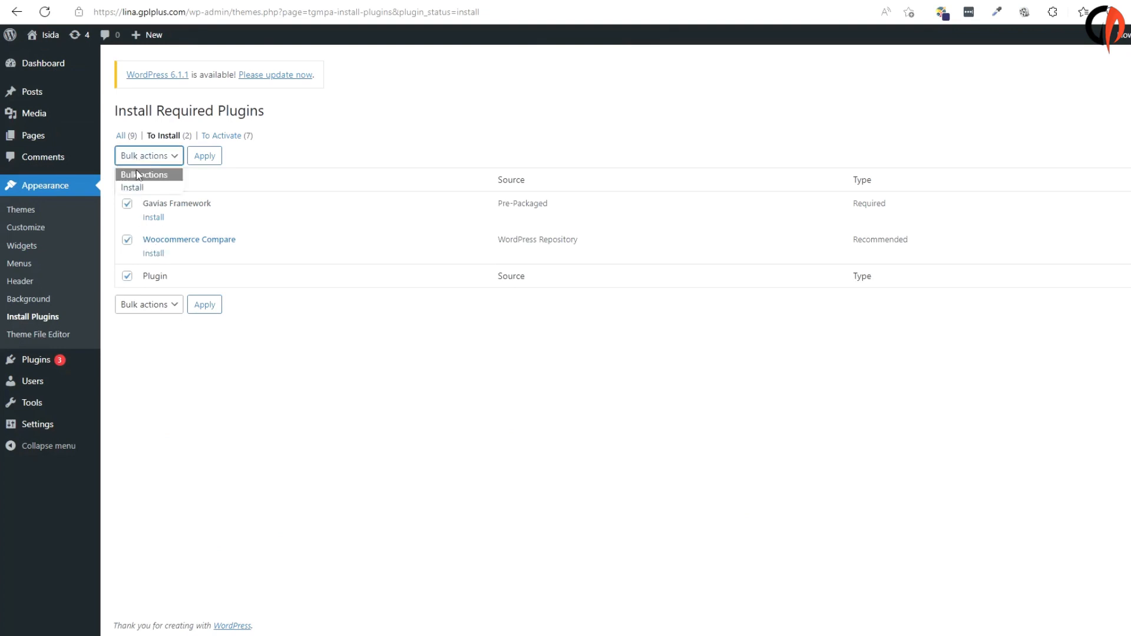
pyautogui.click(135, 187)
pyautogui.click(202, 158)
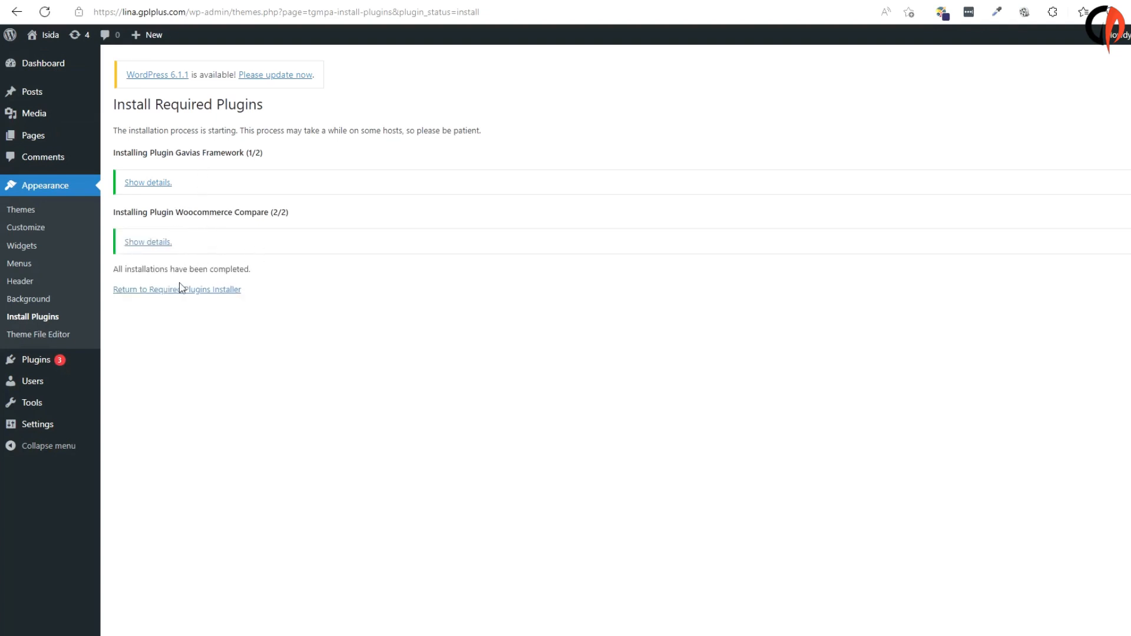
# Return to the required plugins installer and bulk-activate all the listed theme plugins.
pyautogui.click(192, 294)
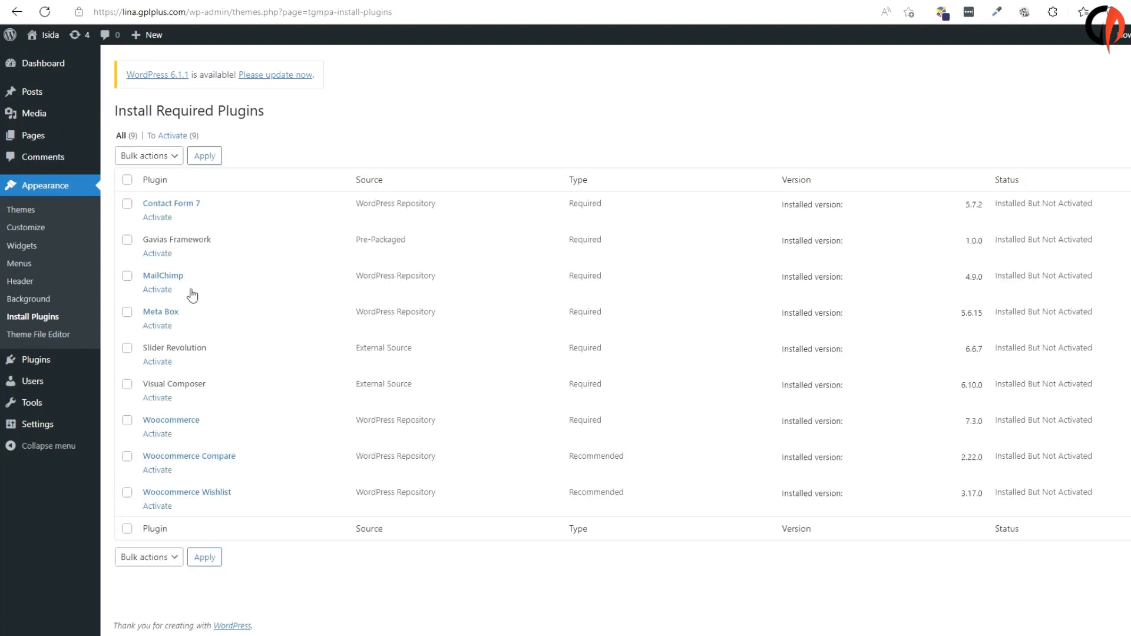
pyautogui.click(127, 179)
pyautogui.click(137, 156)
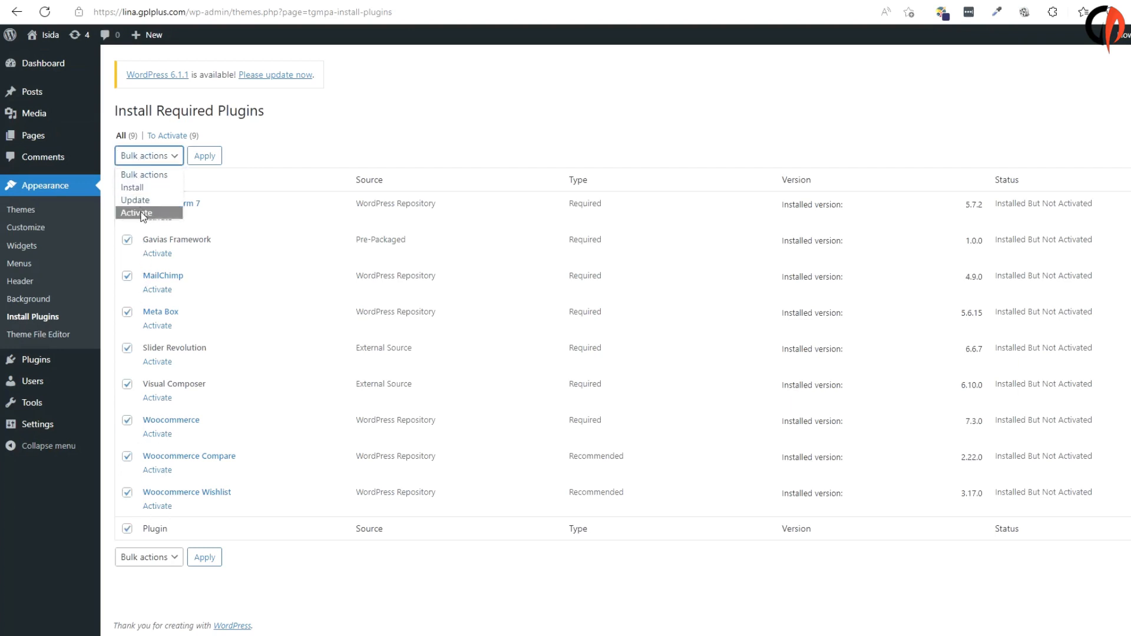
pyautogui.click(144, 211)
pyautogui.click(205, 156)
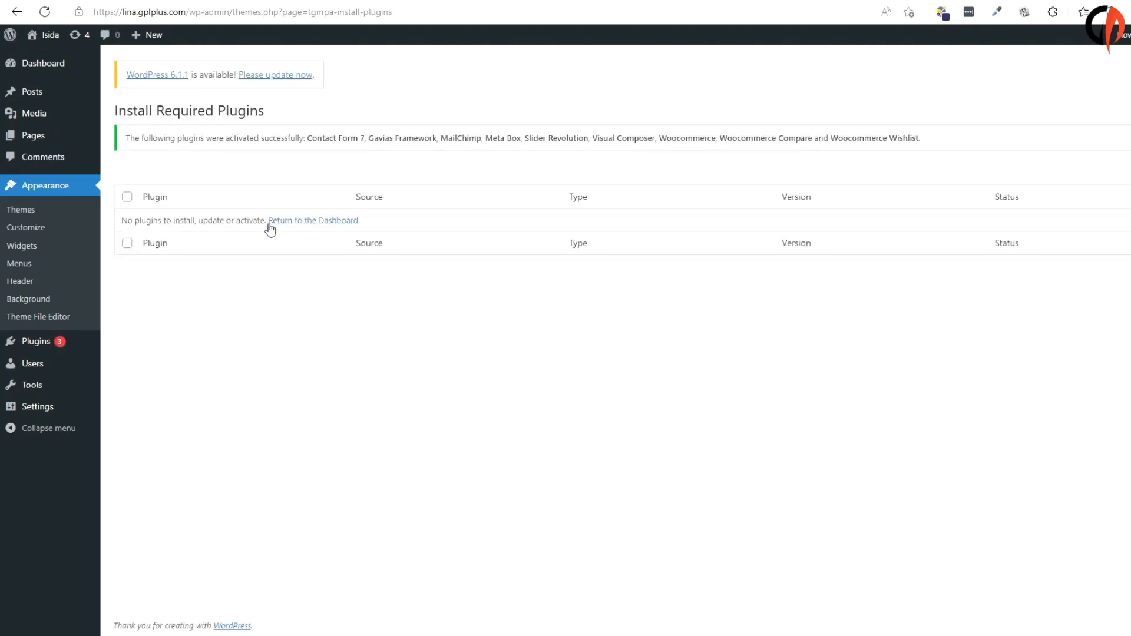
# Open the Demo Importer in the Foxin theme settings and import the main demo content.
pyautogui.click(48, 69)
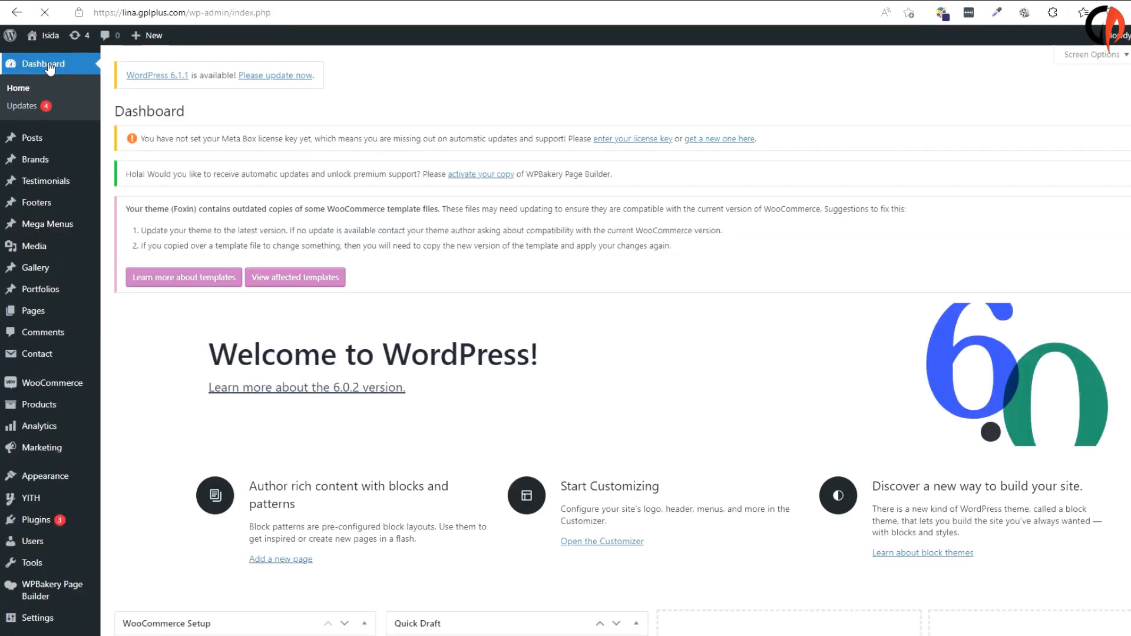
pyautogui.scroll(-5, 40, 171)
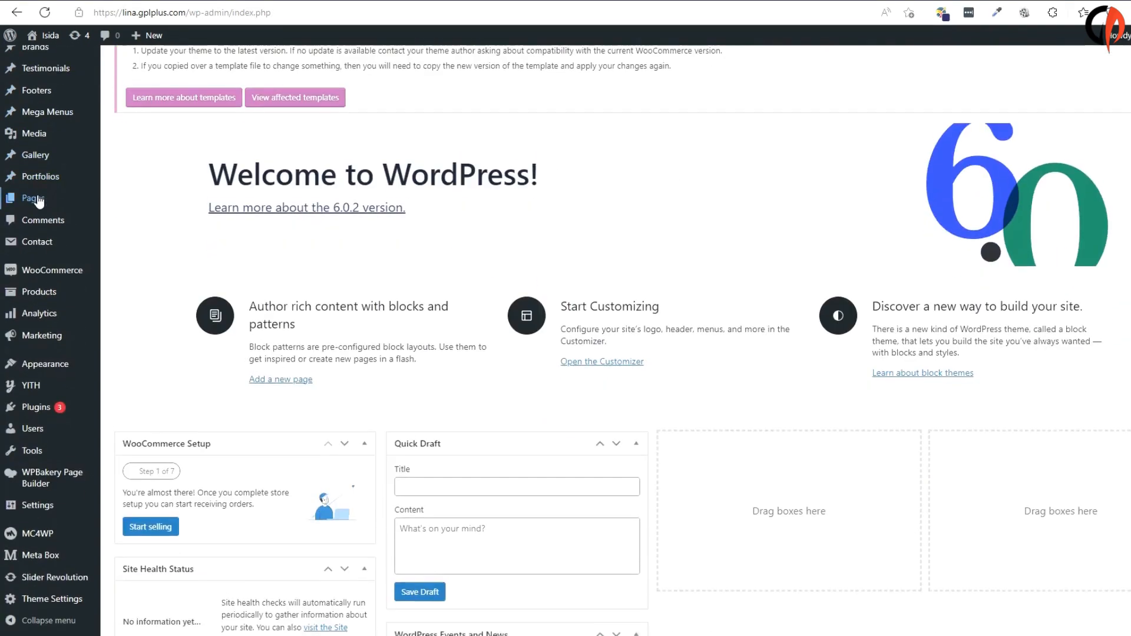
pyautogui.moveTo(56, 599)
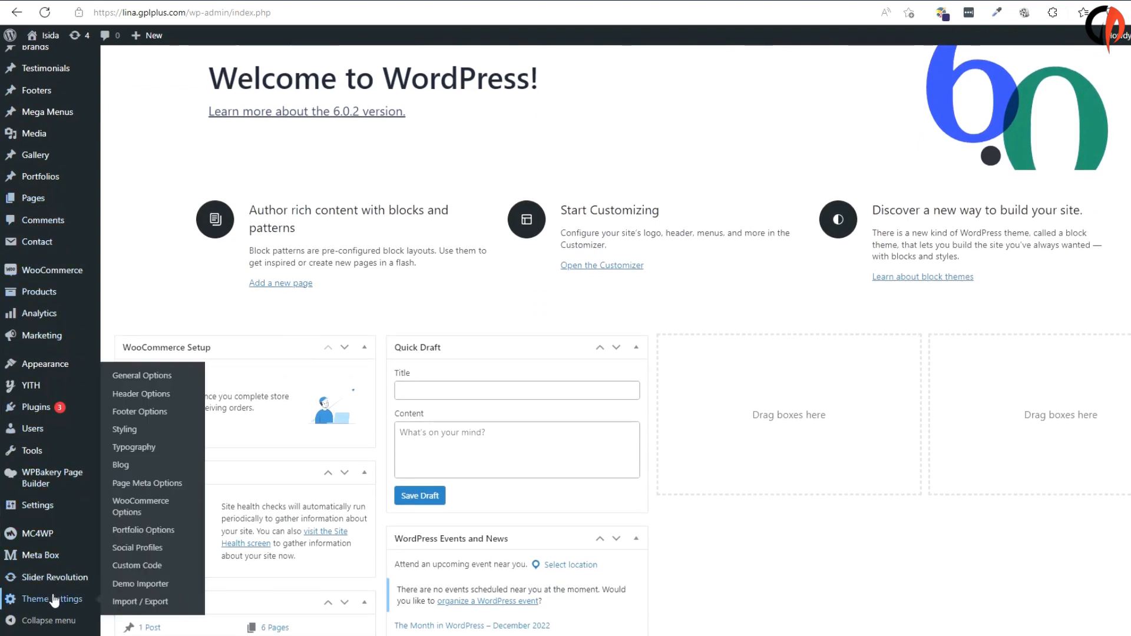
pyautogui.click(141, 589)
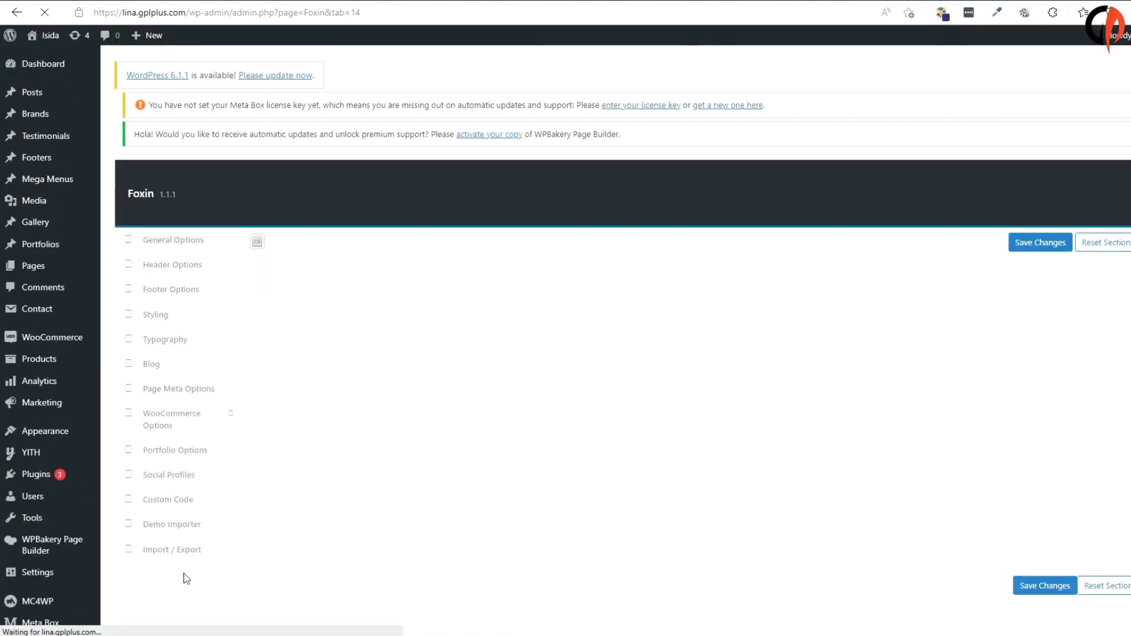
pyautogui.scroll(-1, 389, 389)
pyautogui.moveTo(404, 350)
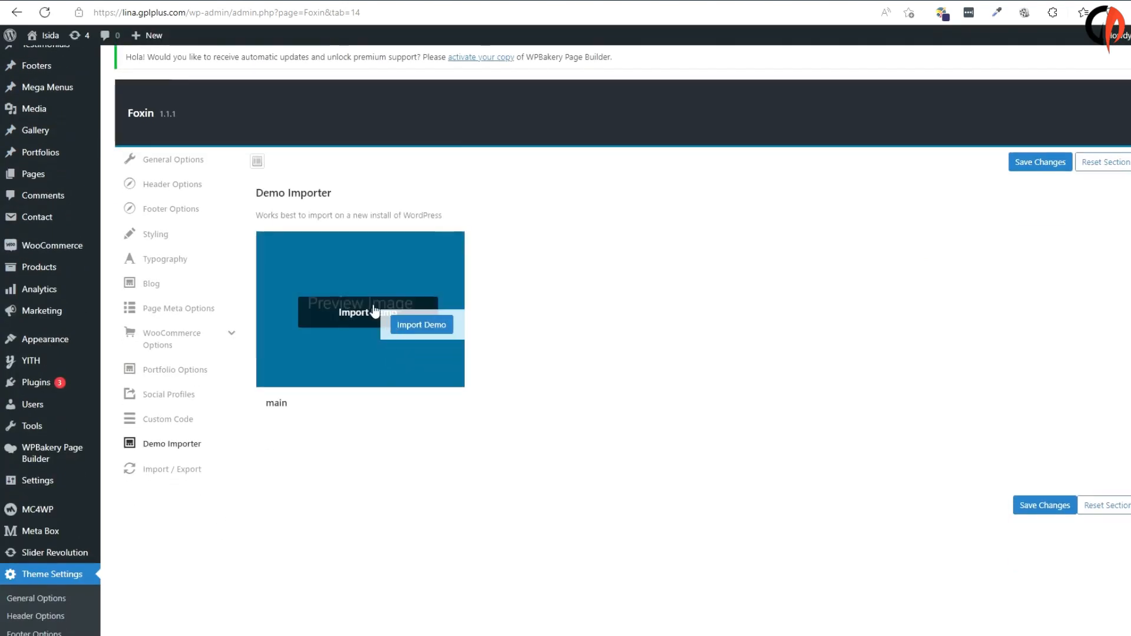
pyautogui.click(414, 328)
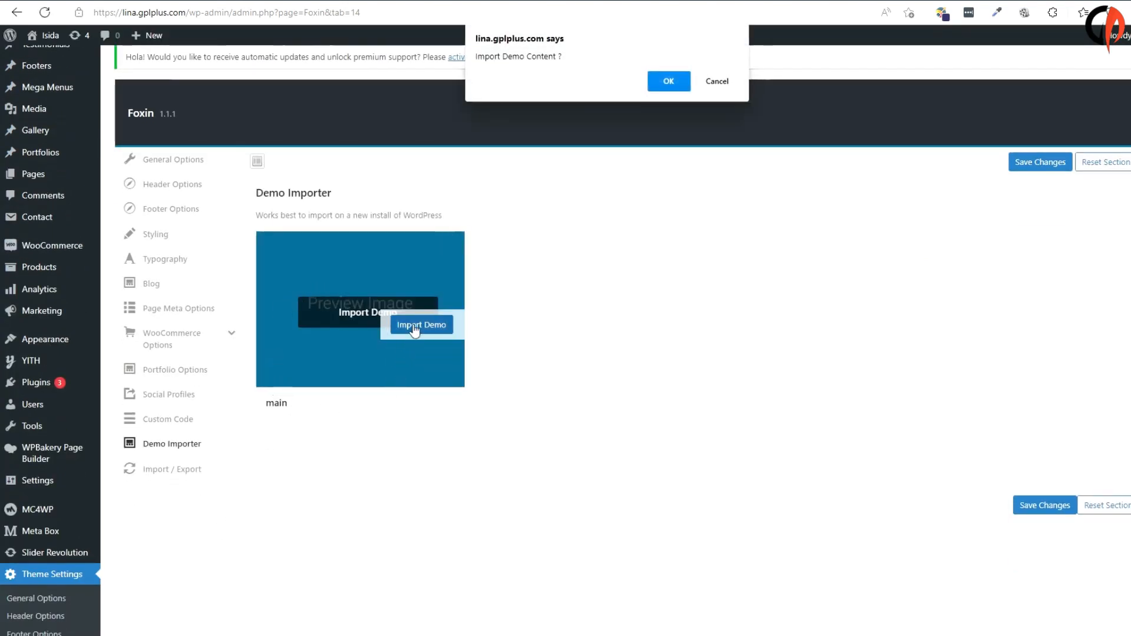
pyautogui.click(663, 84)
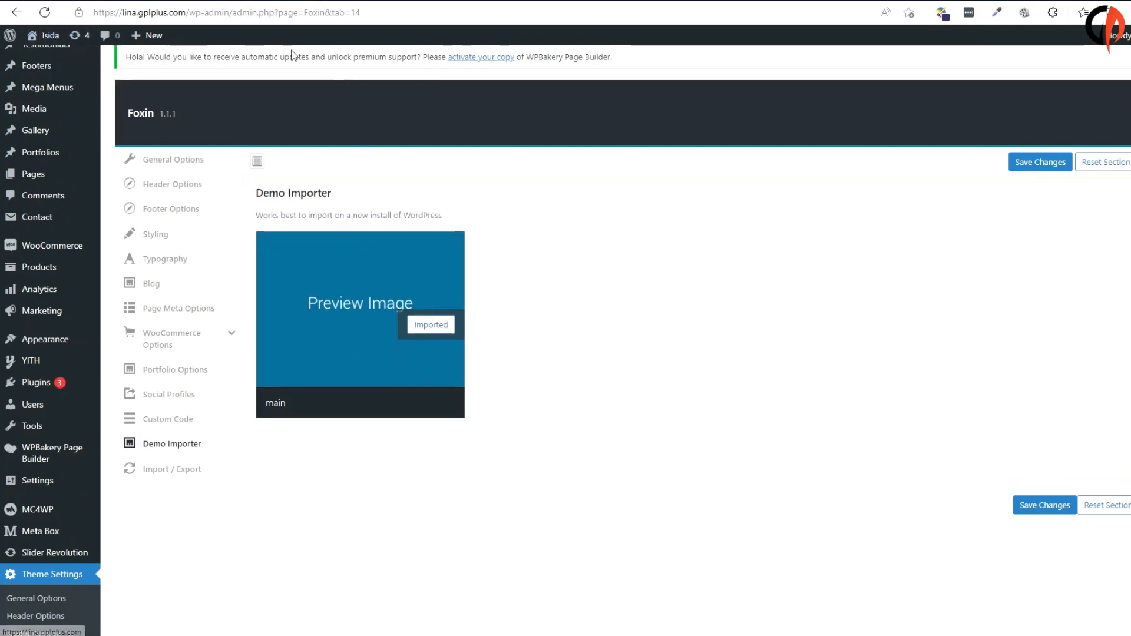
# Open the site's front page and look through its slider, welcome and work process sections.
pyautogui.click(451, 1)
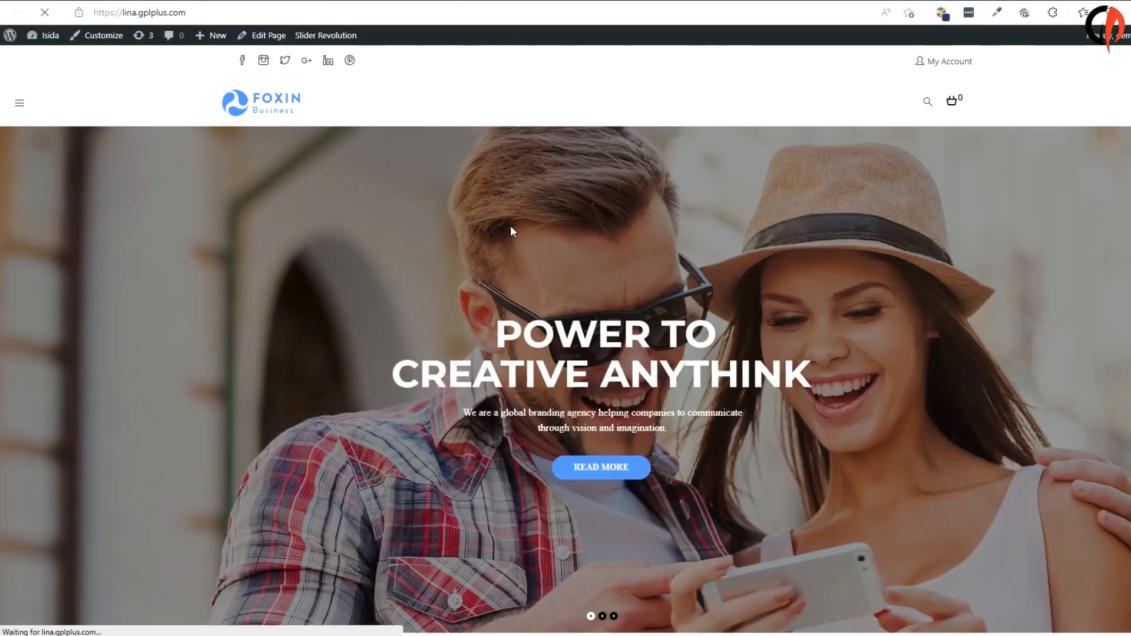
pyautogui.scroll(-3, 512, 231)
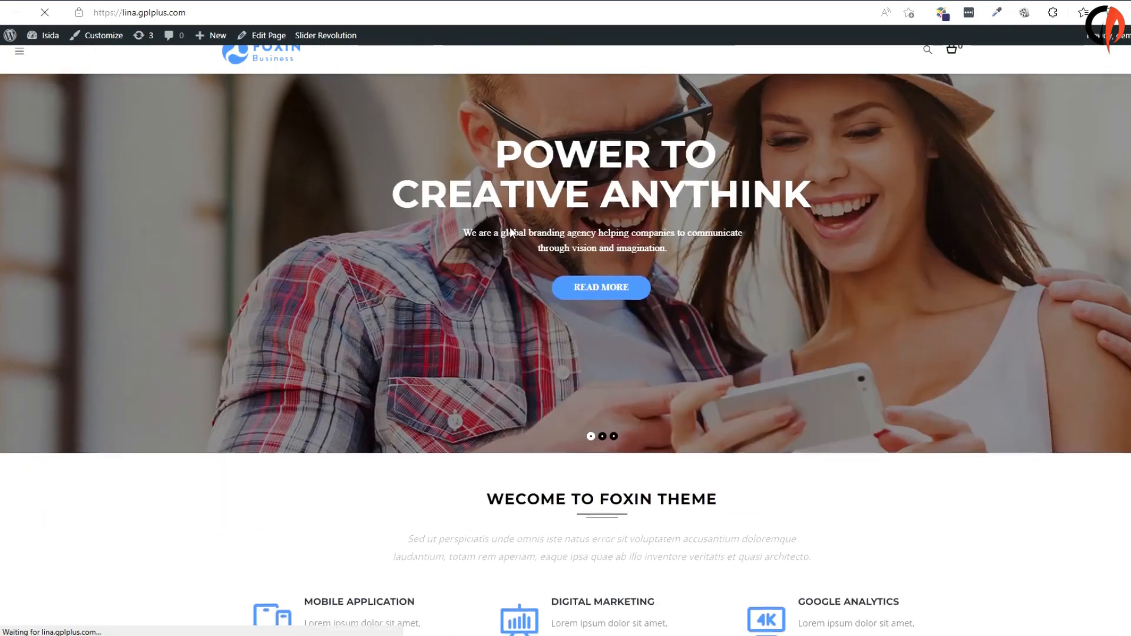
pyautogui.scroll(-8, 510, 231)
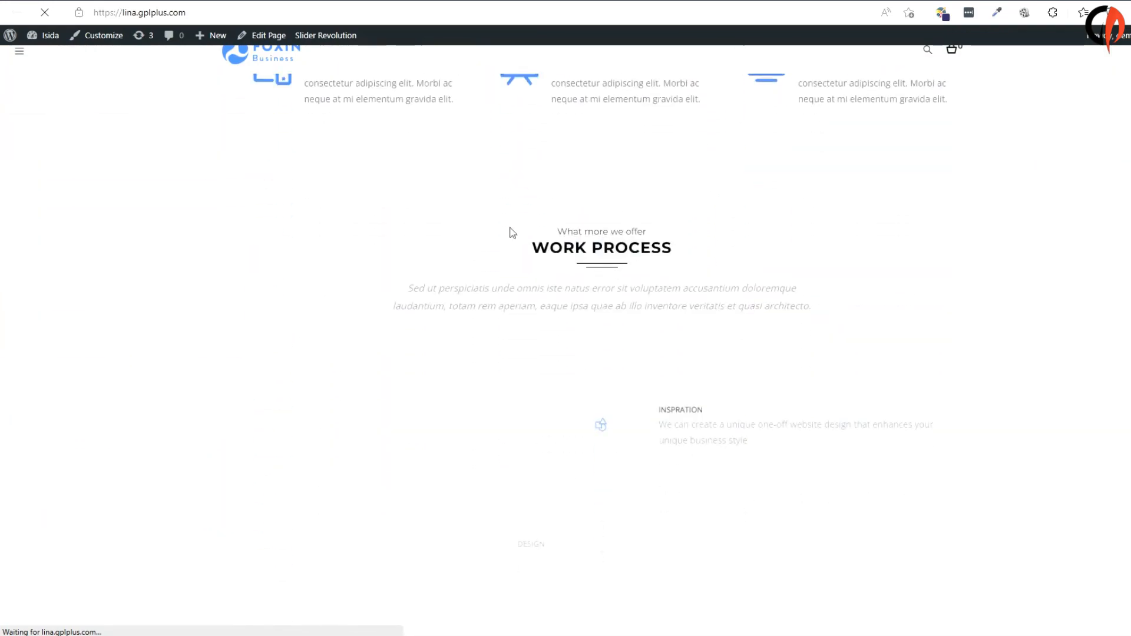
pyautogui.scroll(1, 512, 232)
pyautogui.scroll(-6, 512, 232)
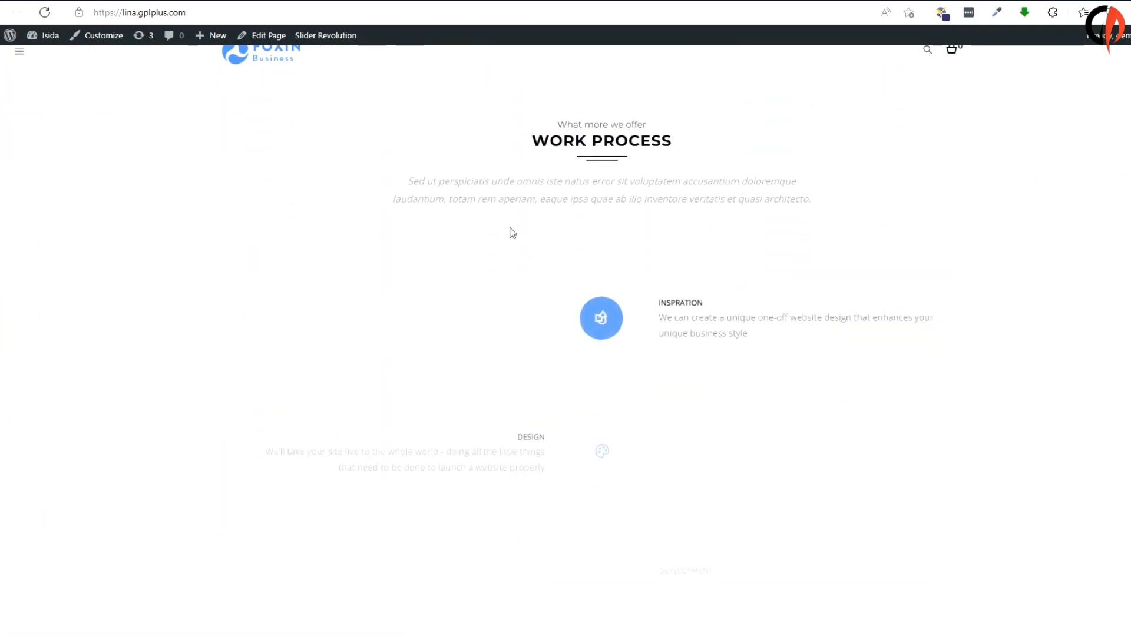
# Look through the rest of the front page, from the portfolio, services, testimonials and team sections to the contact map, and return to the slider.
pyautogui.scroll(-7, 512, 233)
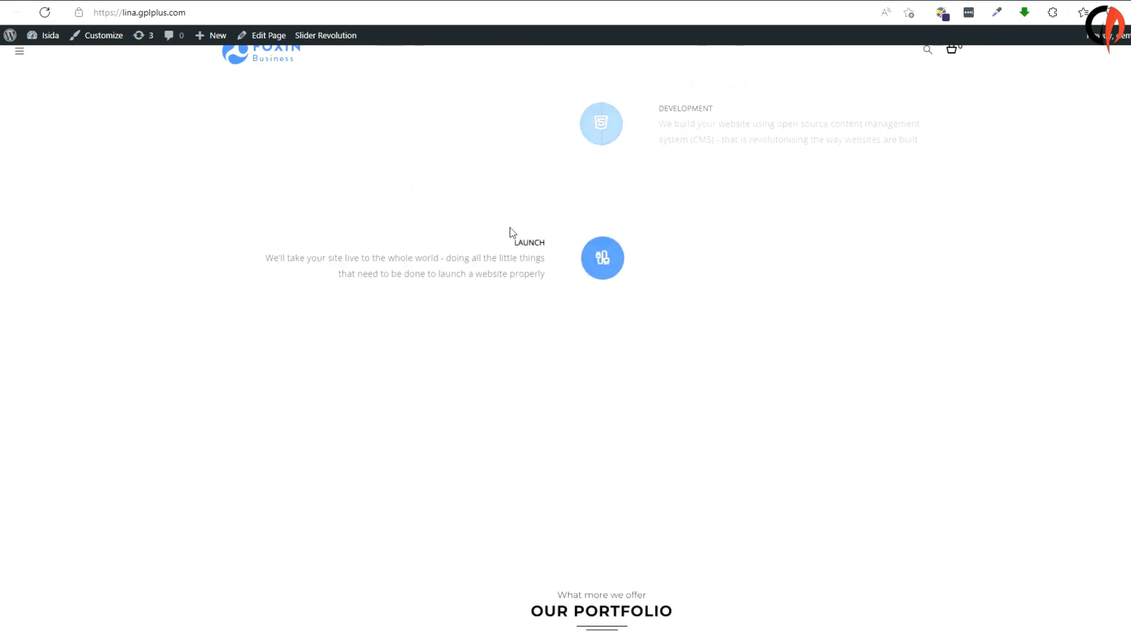
pyautogui.scroll(-10, 512, 233)
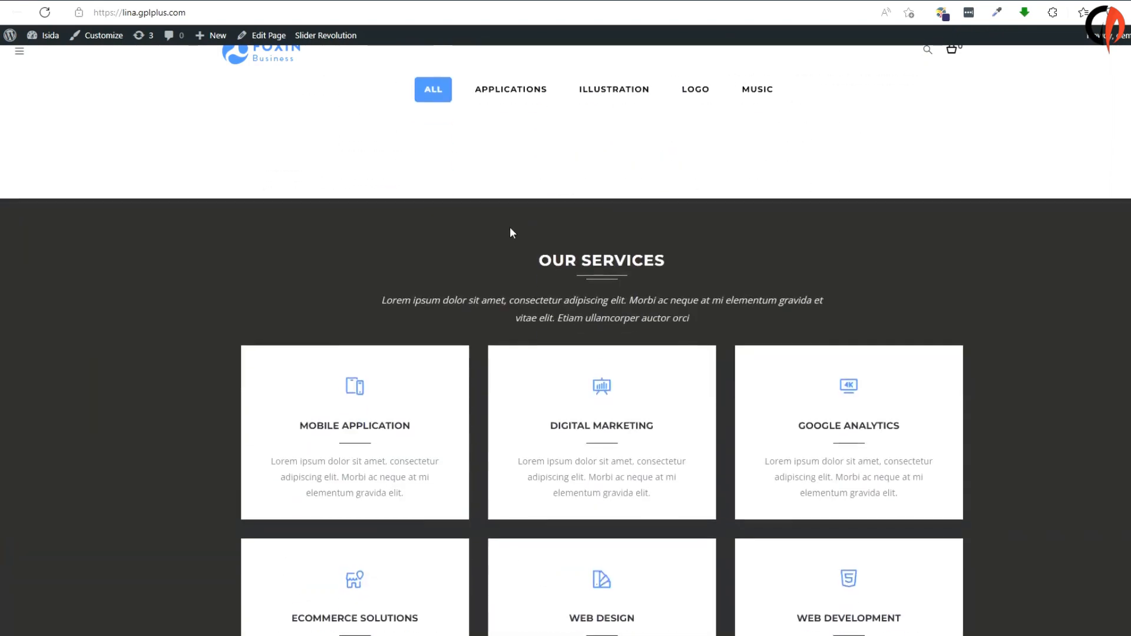
pyautogui.scroll(-10, 512, 232)
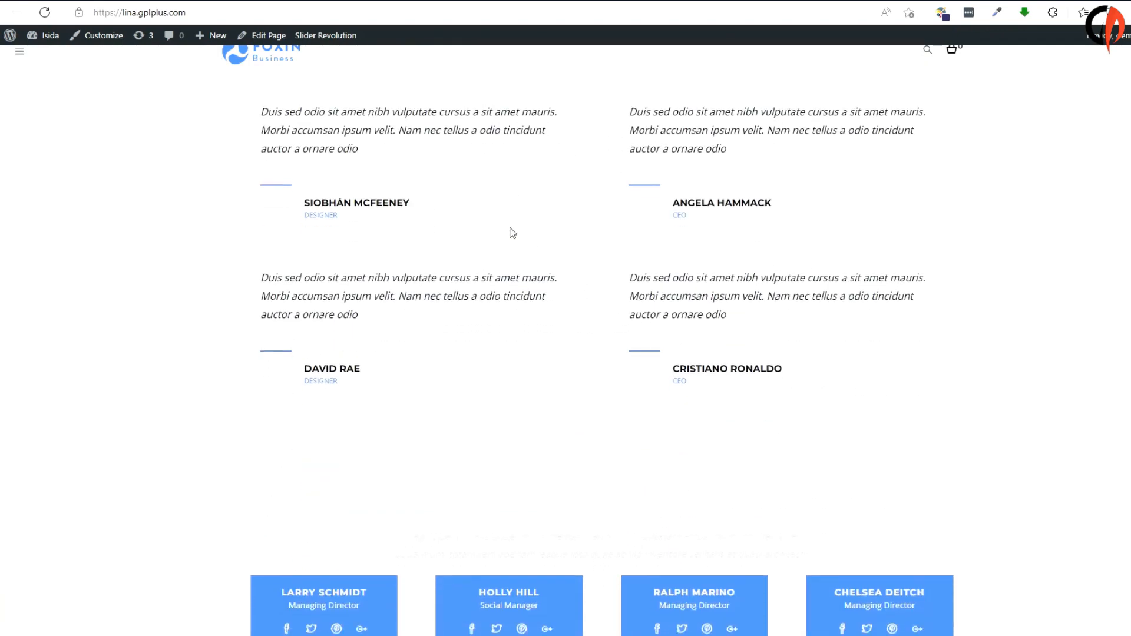
pyautogui.scroll(-18, 510, 227)
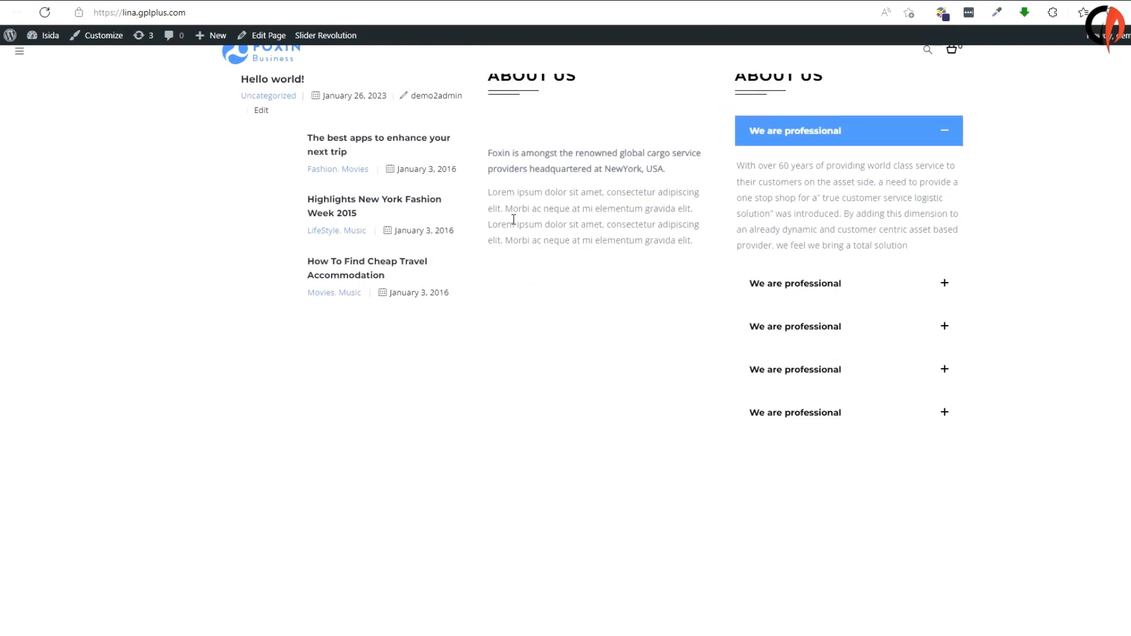
pyautogui.scroll(-6, 516, 210)
pyautogui.scroll(12, 524, 204)
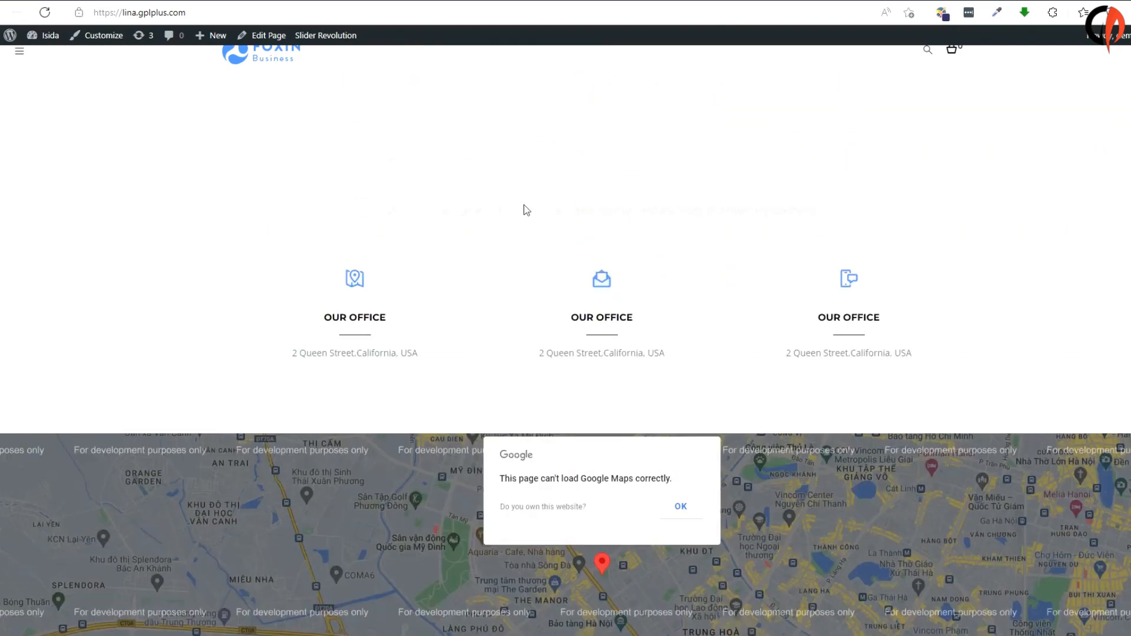
pyautogui.scroll(15, 526, 205)
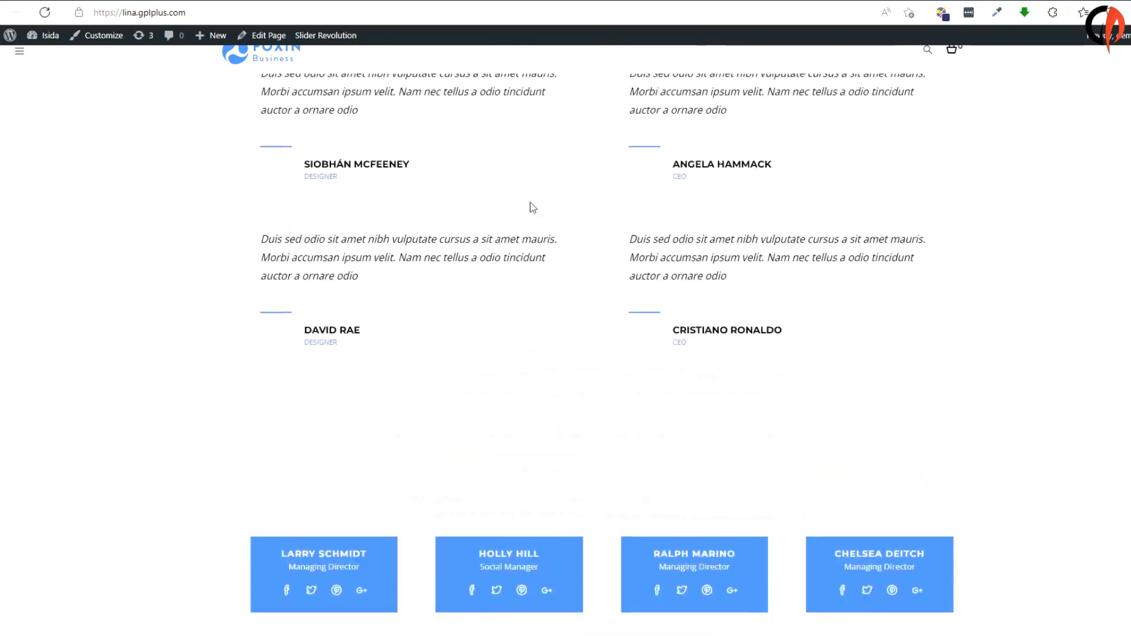
pyautogui.scroll(12, 530, 203)
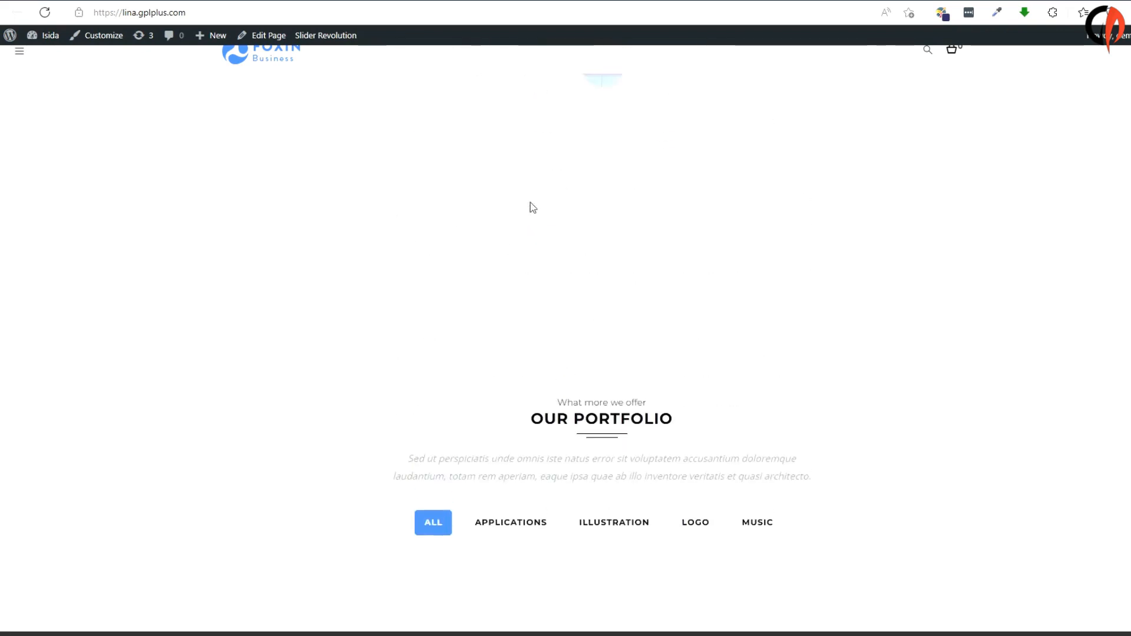
pyautogui.scroll(10, 531, 202)
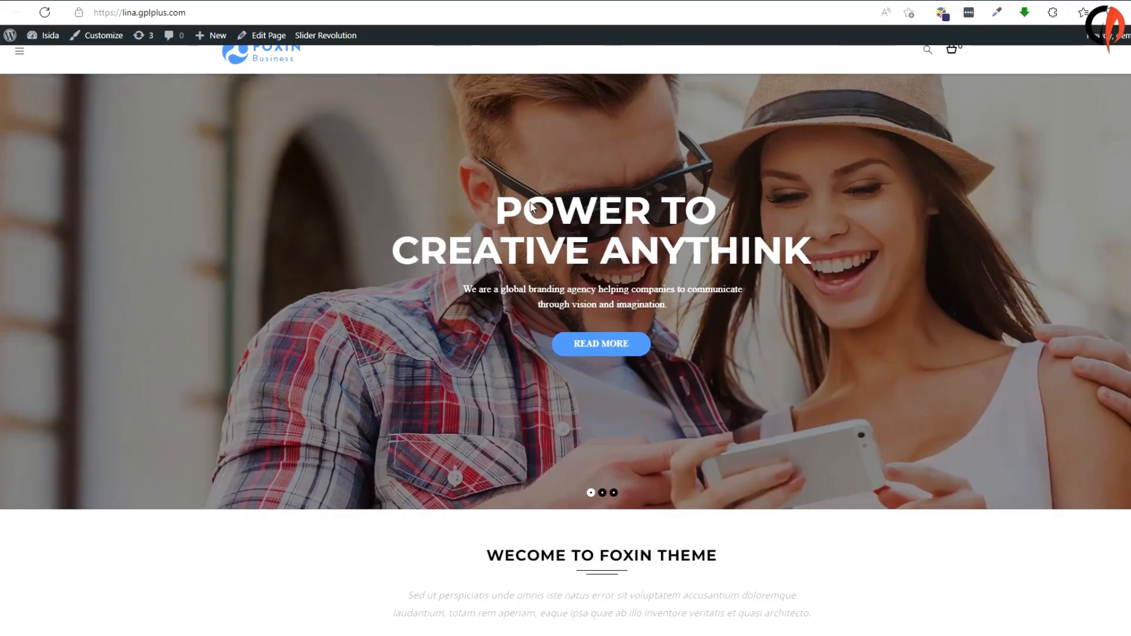